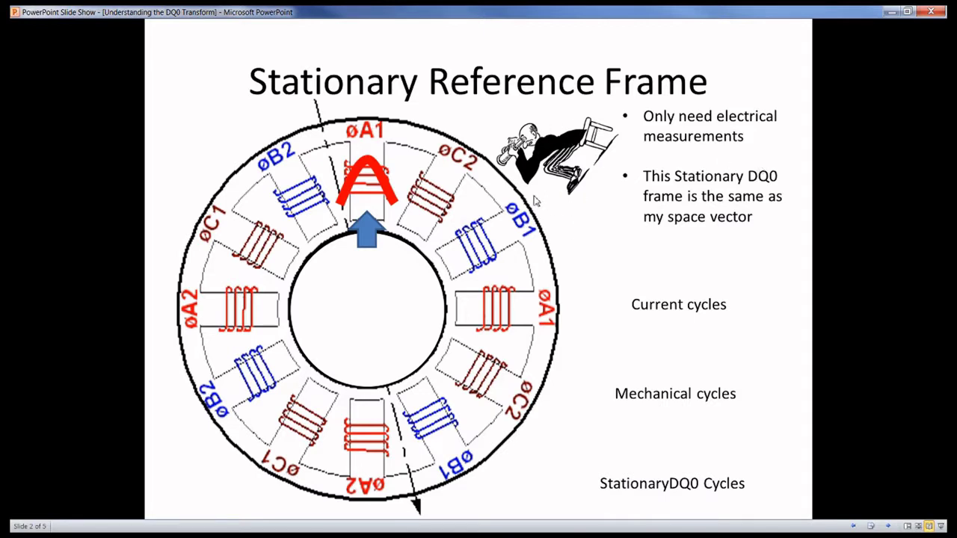
- Step the stationary-frame animation through coils øA1 and øA2 and a second wave cycle, then advance to slide 3
{"action": "left_click", "coordinate": [565, 233]}
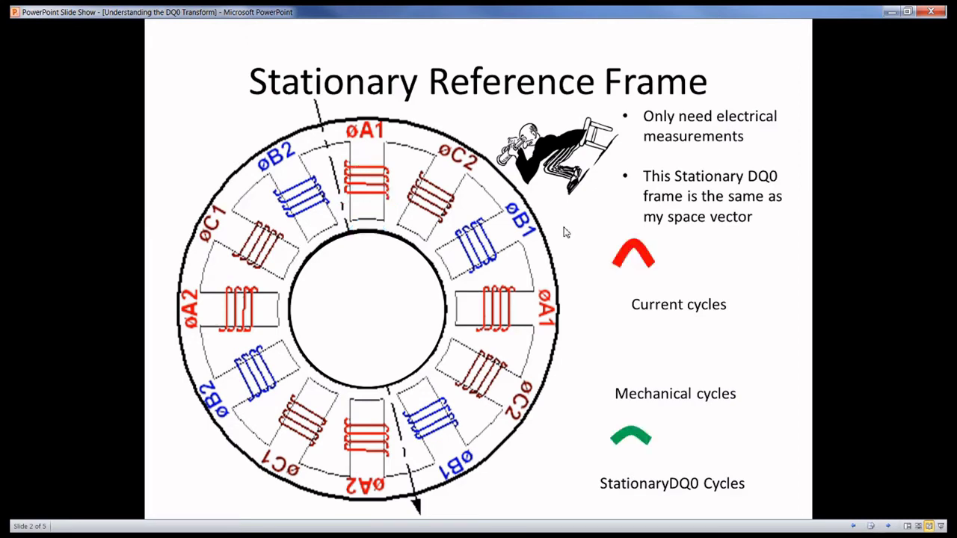
{"action": "left_click", "coordinate": [566, 232]}
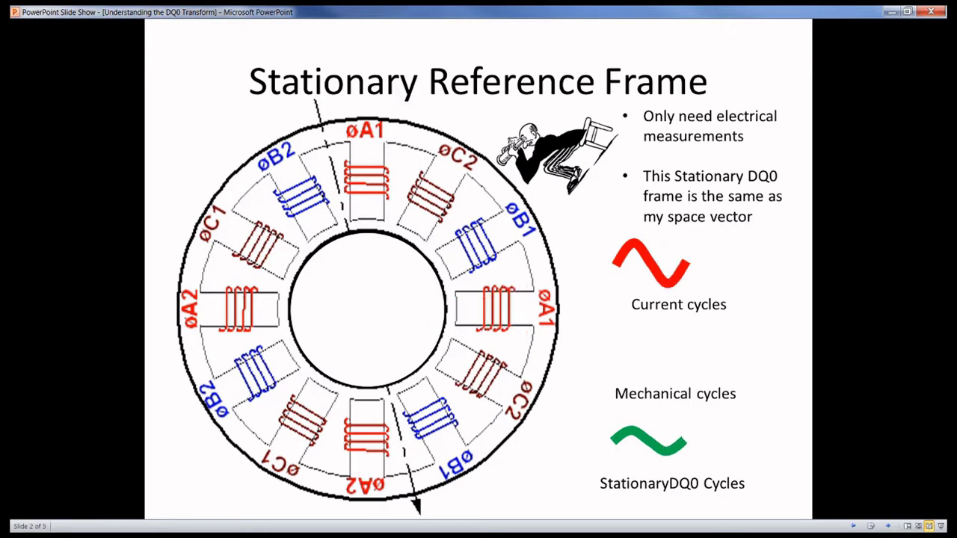
{"action": "key", "text": "space"}
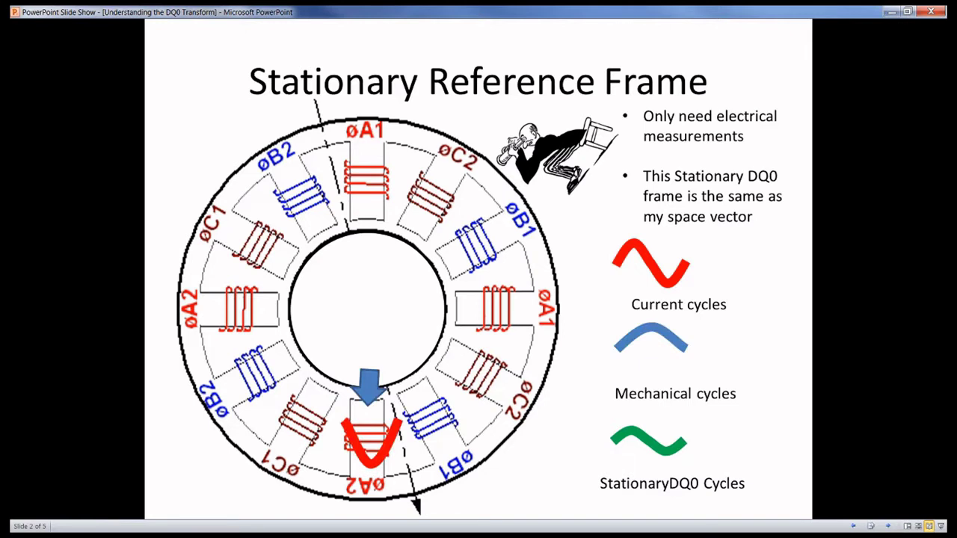
{"action": "key", "text": "space"}
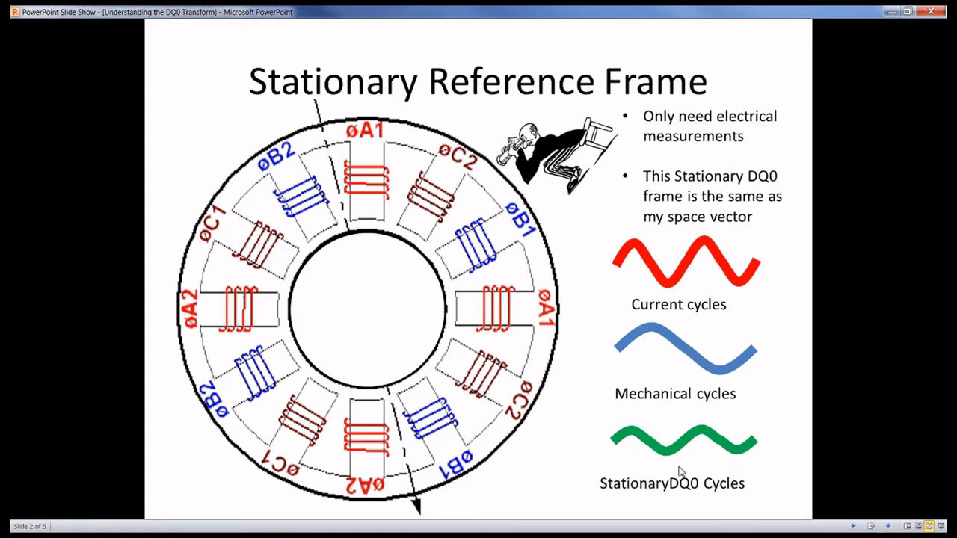
{"action": "key", "text": "Right"}
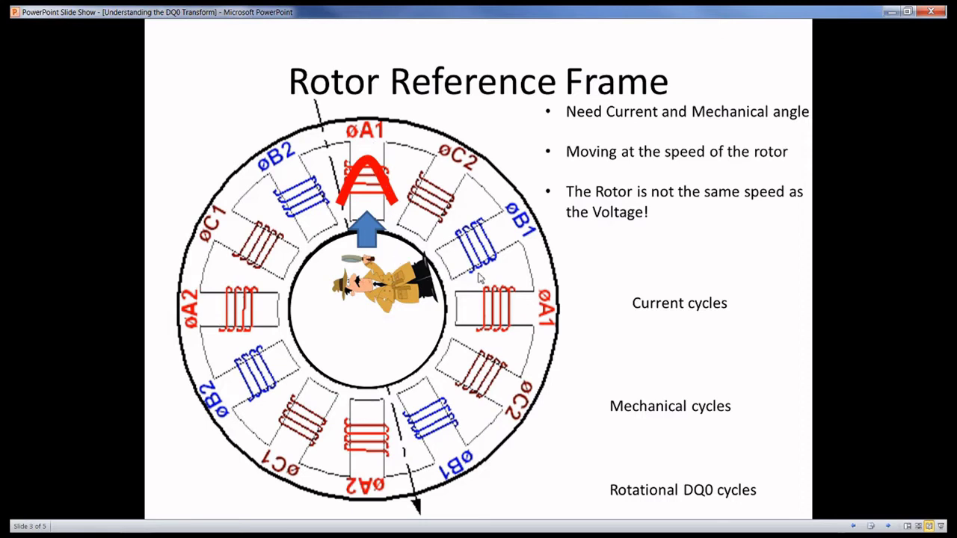
- Turn the rotor past øA1, øA2 and a further quarter turn to finish the rotor-frame waves, then go to slide 4
{"action": "left_click", "coordinate": [566, 172]}
{"action": "left_click", "coordinate": [566, 172]}
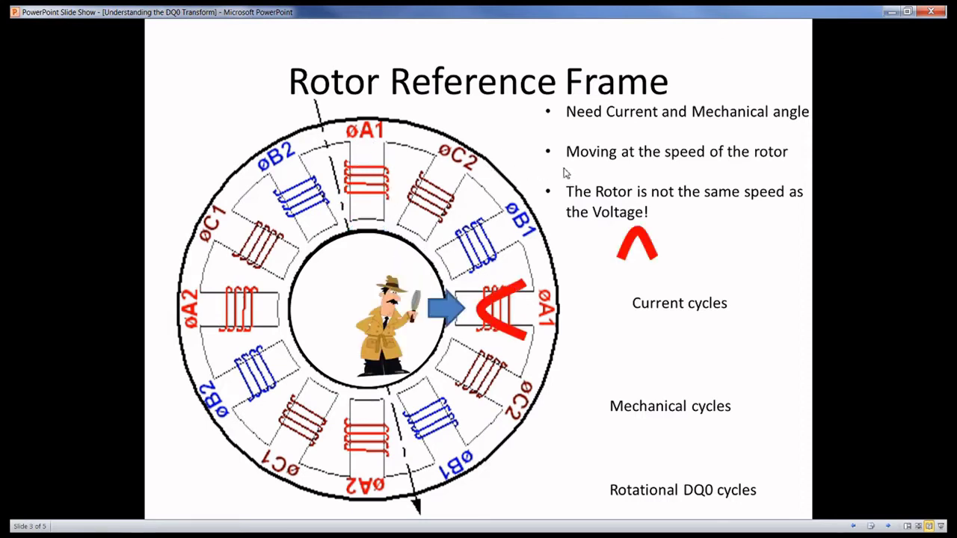
{"action": "left_click", "coordinate": [566, 172]}
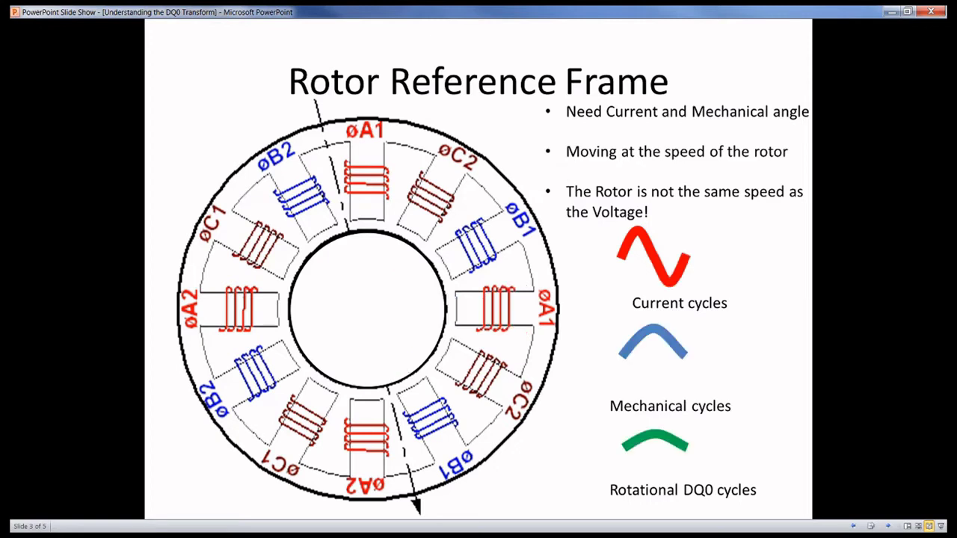
{"action": "left_click", "coordinate": [566, 172]}
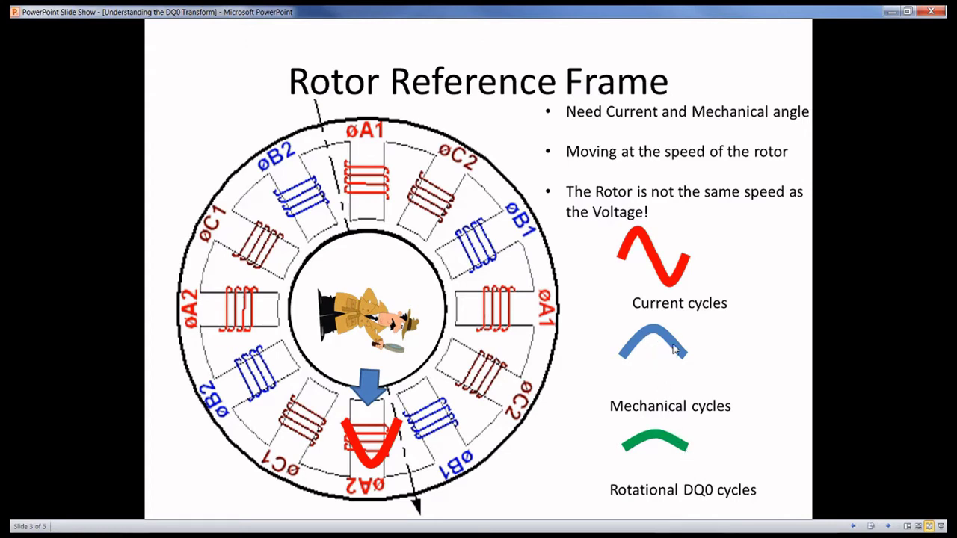
{"action": "left_click", "coordinate": [677, 349]}
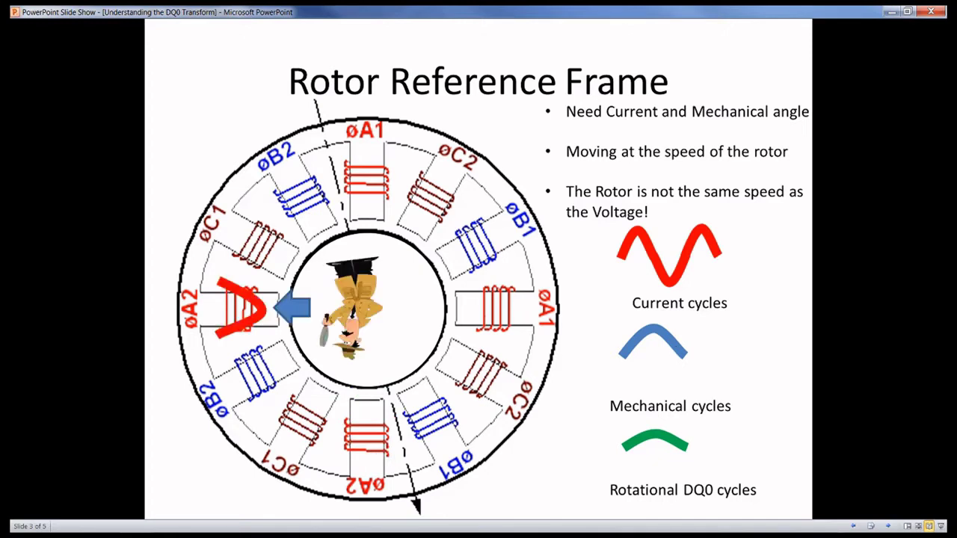
{"action": "key", "text": "Right"}
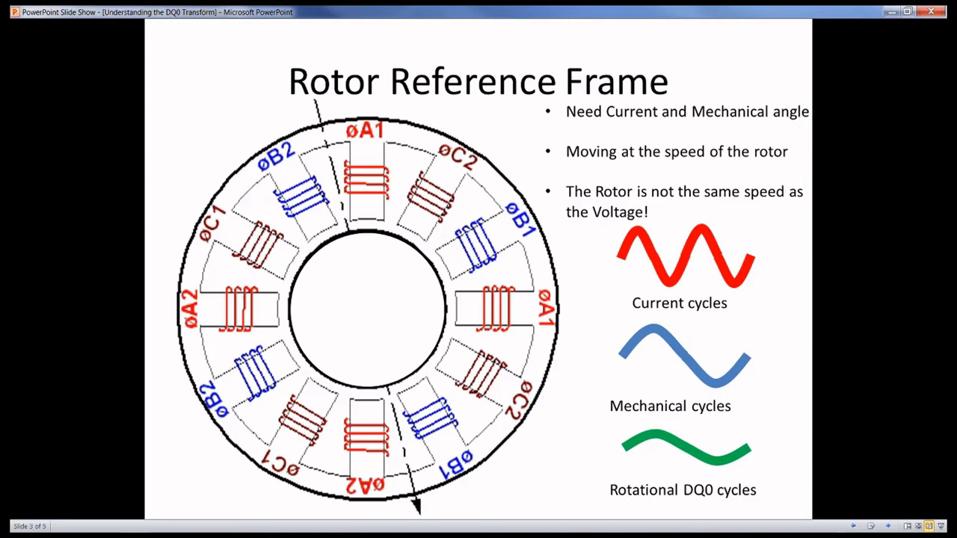
{"action": "key", "text": "Right"}
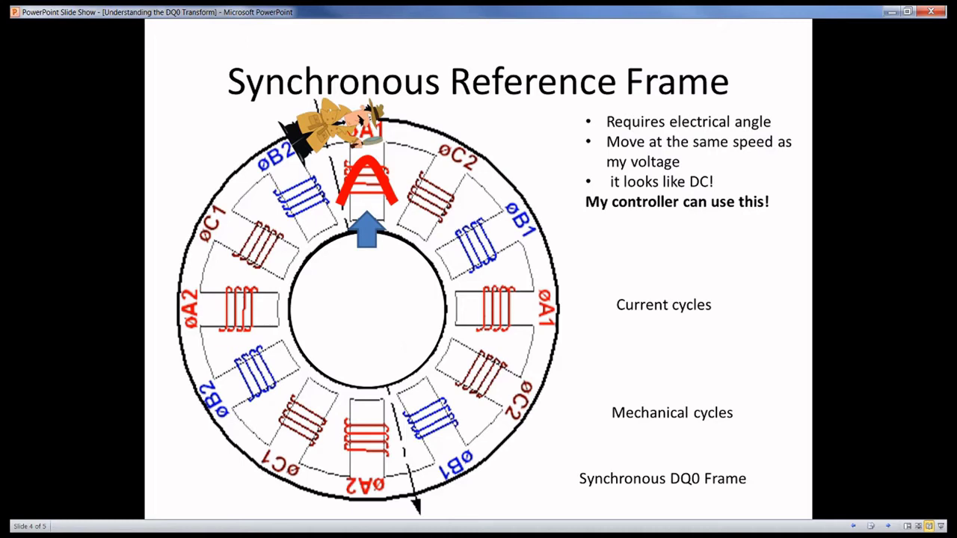
- Start the Synchronous Reference Frame slide animation so the three traces build up
{"action": "left_click", "coordinate": [355, 127]}
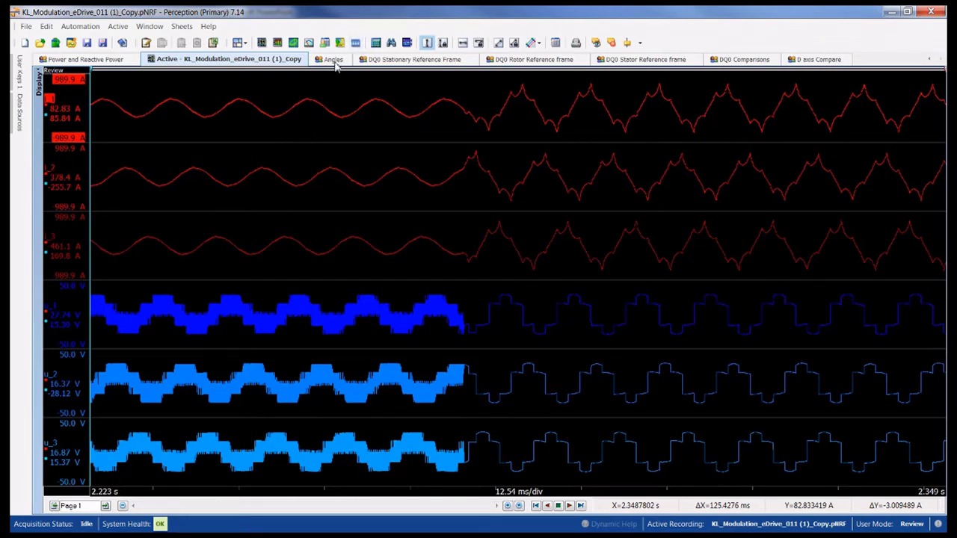
- Switch to the Angles sheet with mechanical and electrical angle sawtooths beside a phase current
{"action": "left_click", "coordinate": [334, 60]}
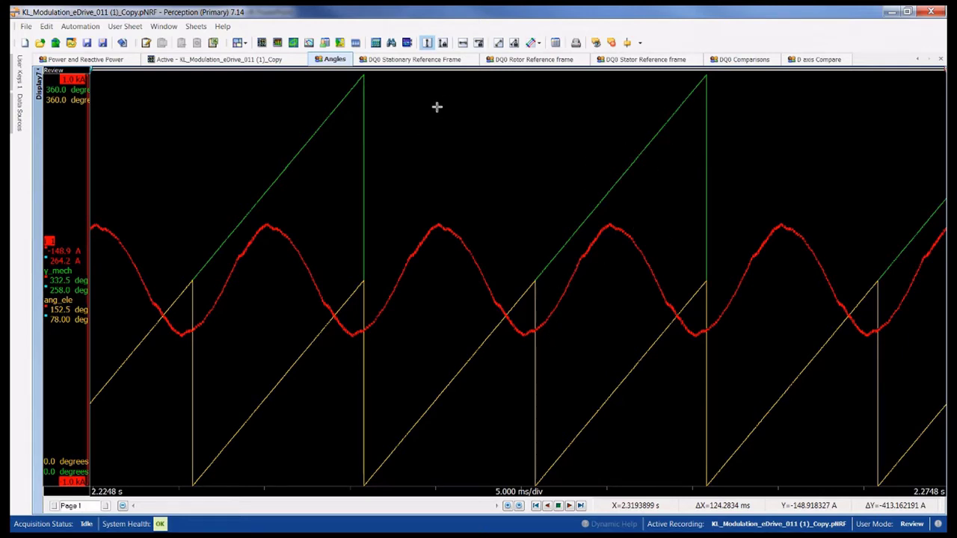
- View the DQ0 Stationary Reference Frame sheet, then move on to the DQ0 Rotor Reference frame sheet
{"action": "left_click", "coordinate": [414, 62]}
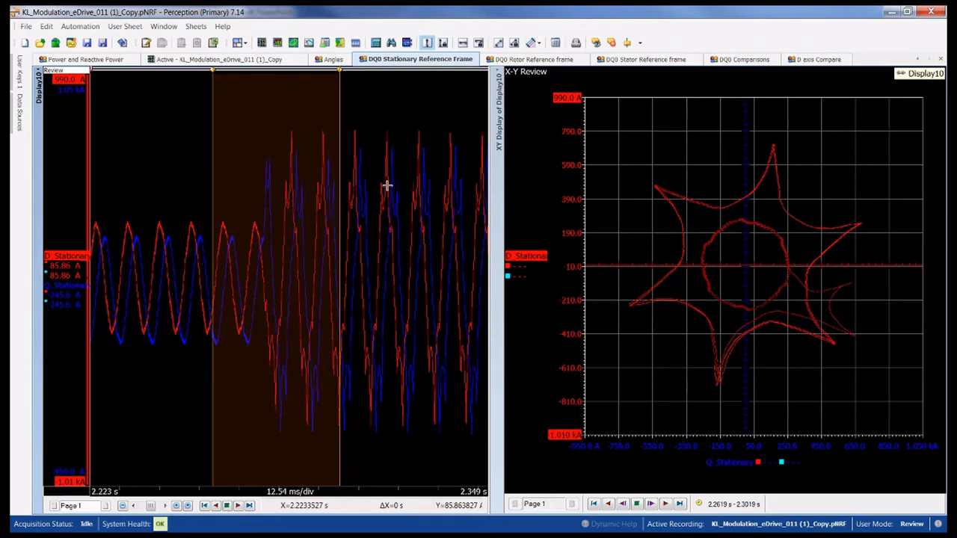
{"action": "left_click", "coordinate": [516, 60]}
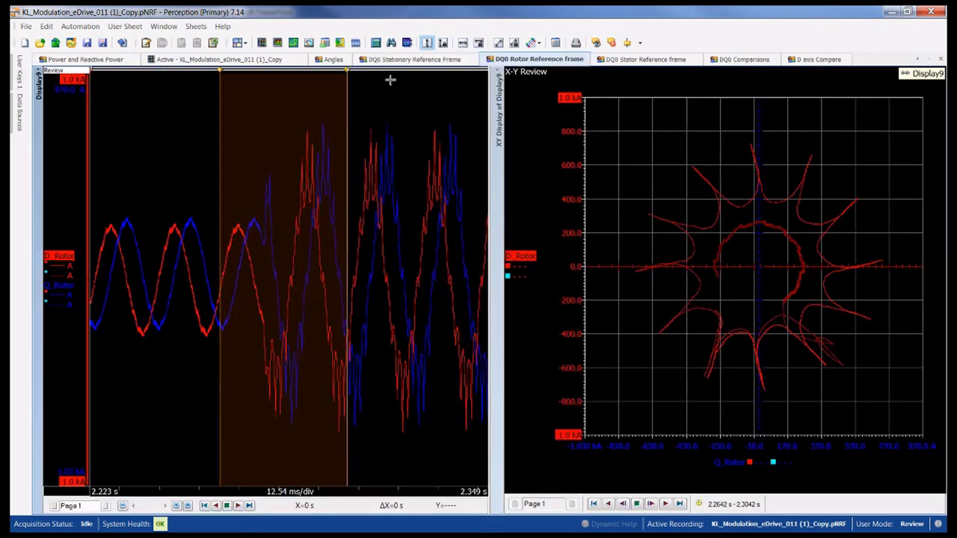
- Flip back to the DQ0 Stationary sheet briefly, then return to the DQ0 Rotor Reference frame sheet
{"action": "left_click", "coordinate": [450, 60]}
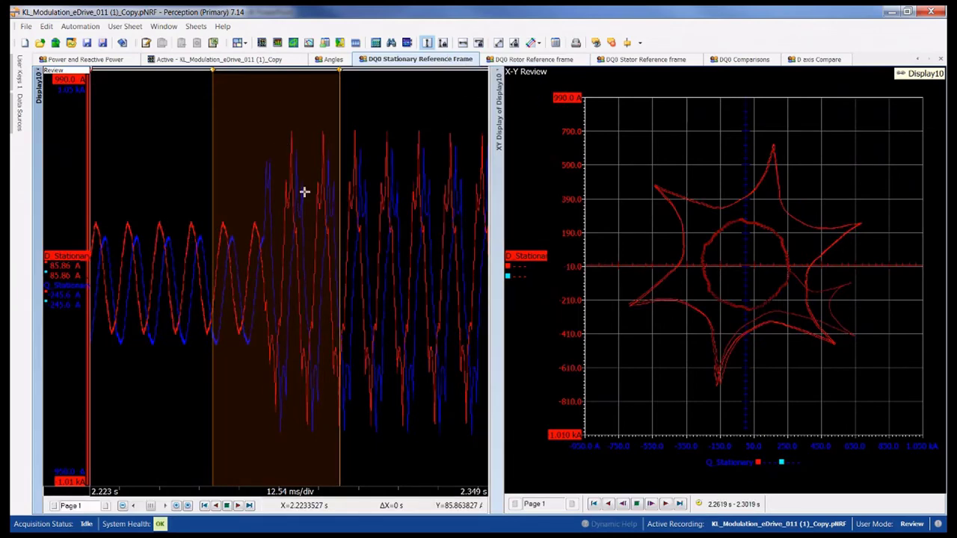
{"action": "left_click", "coordinate": [523, 60]}
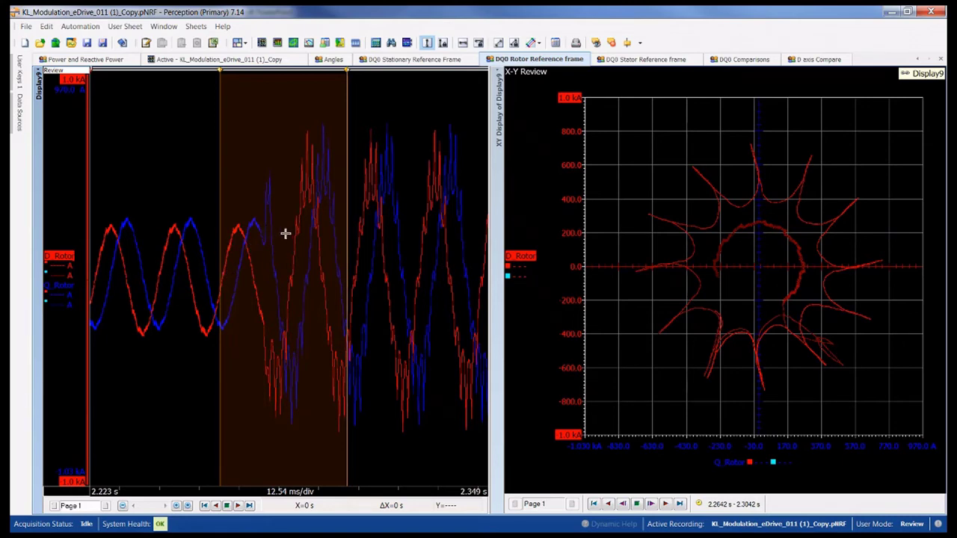
- Switch to the DQ0 Stator Reference frame sheet with D_Sync and Q_Sync currents and X-Y plot
{"action": "left_click", "coordinate": [639, 60]}
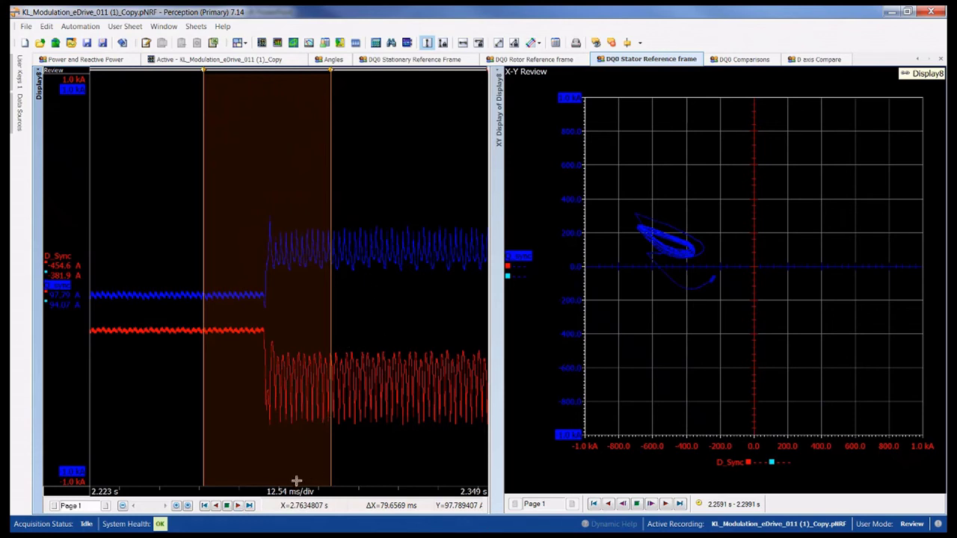
- Autoscale the time axis, move the cursor before the current step, and replay the X-Y D_Sync/Q_Sync loop
{"action": "left_click", "coordinate": [188, 506]}
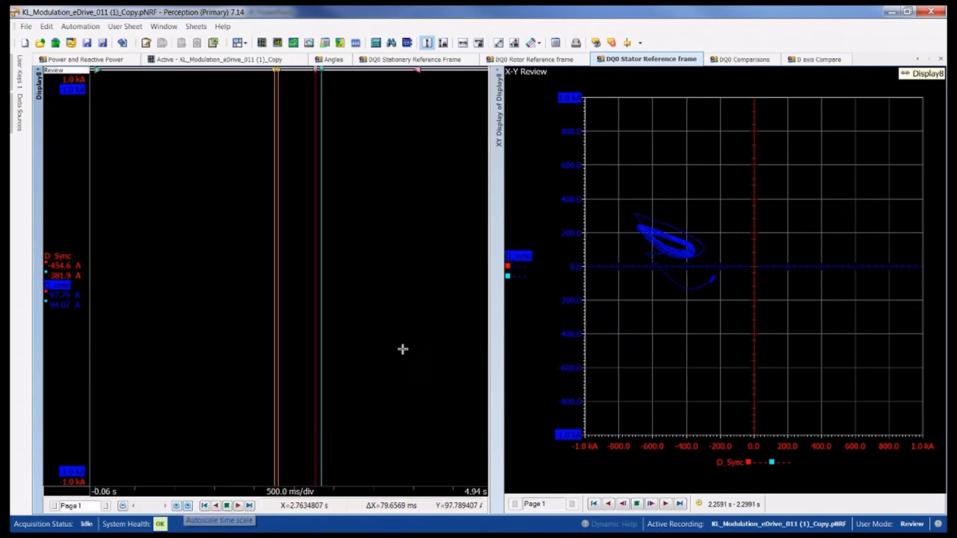
{"action": "left_click_drag", "start_coordinate": [281, 234], "coordinate": [245, 234]}
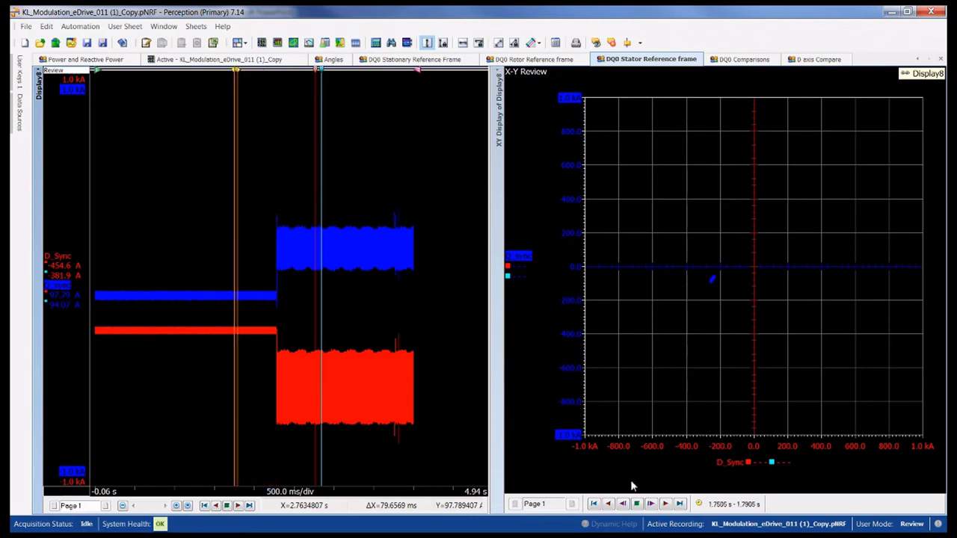
{"action": "left_click", "coordinate": [705, 296]}
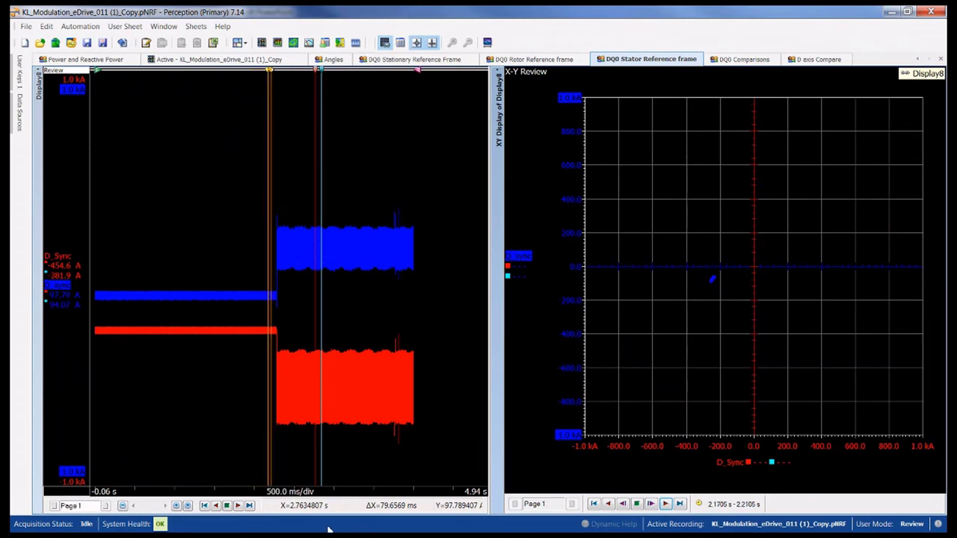
{"action": "left_click", "coordinate": [228, 506]}
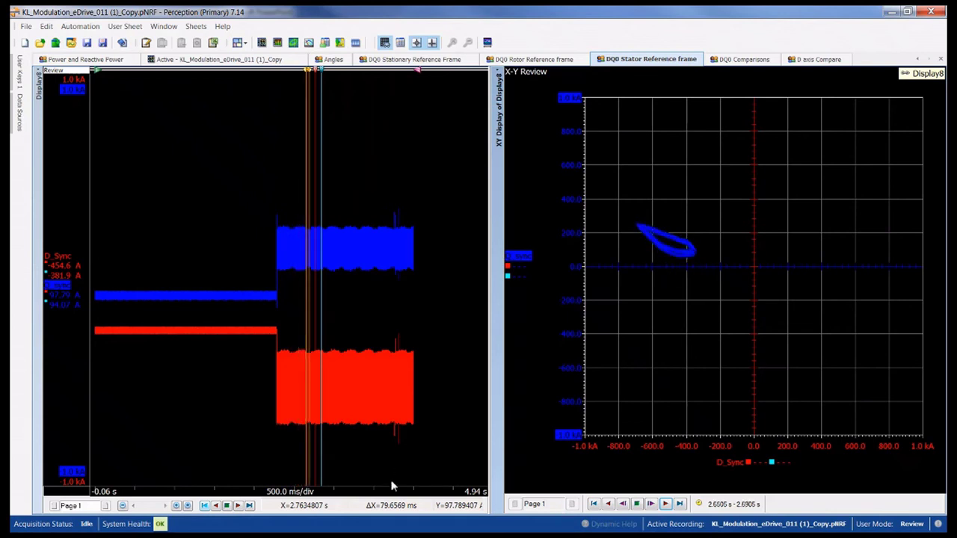
{"action": "left_click", "coordinate": [645, 505]}
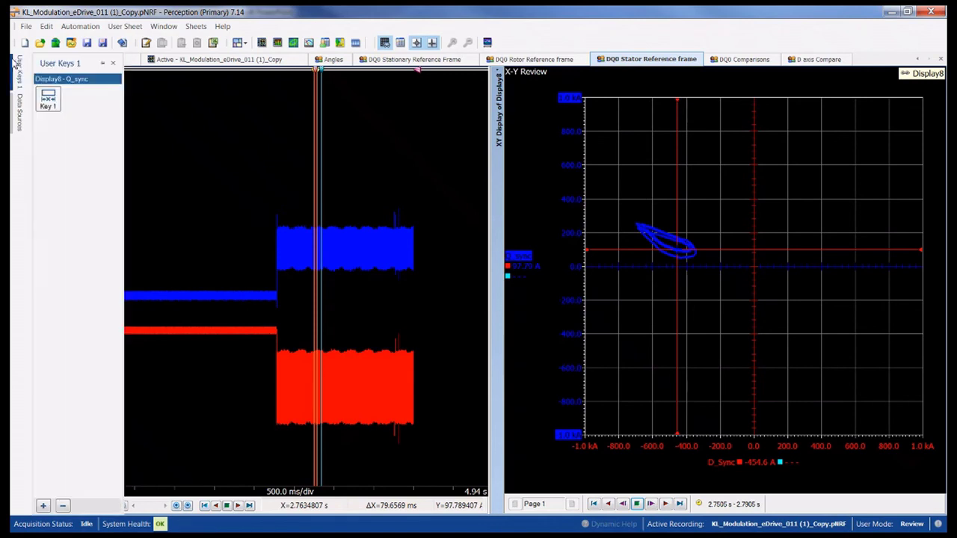
- Add a zoom pane with User Key 1, then UnZoom back to the 2.223–2.349 s window
{"action": "mouse_move", "coordinate": [19, 82]}
{"action": "scroll", "coordinate": [277, 262], "scroll_direction": "up", "scroll_amount": 5}
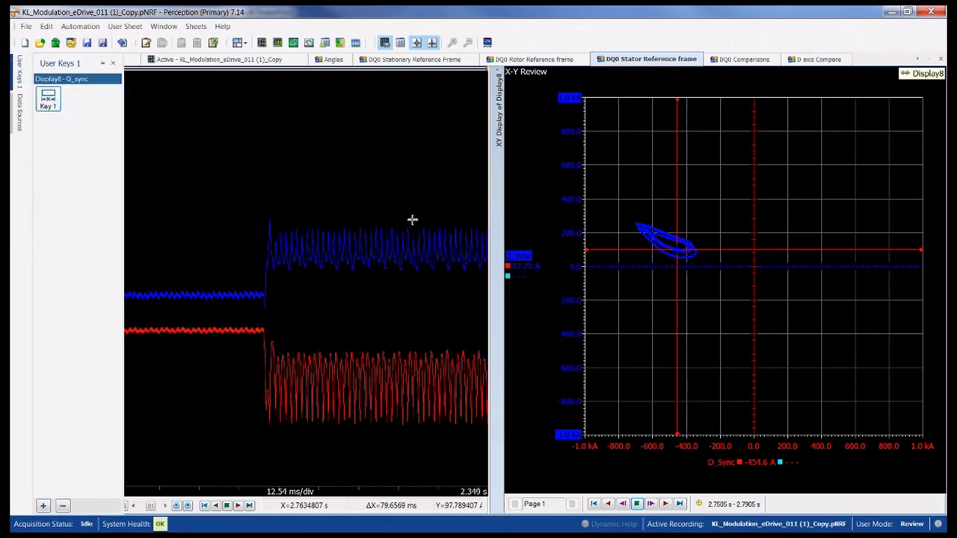
{"action": "key", "text": "ctrl+1"}
{"action": "right_click", "coordinate": [225, 145]}
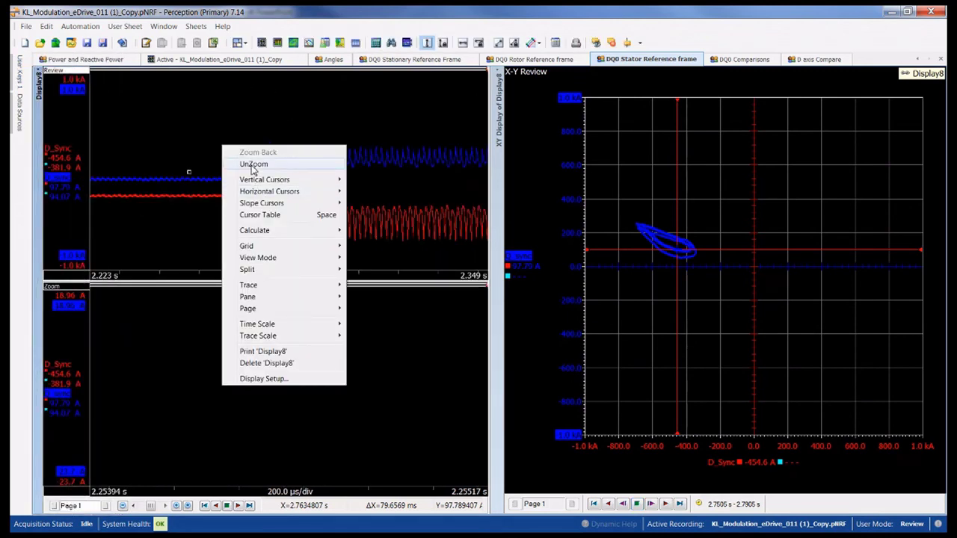
{"action": "left_click", "coordinate": [254, 164]}
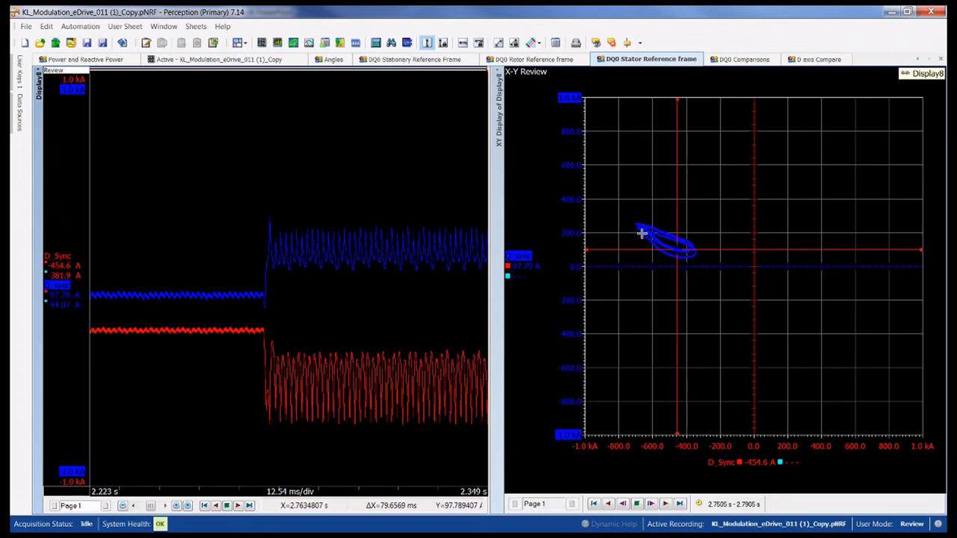
- Switch to the DQ0 Comparisons sheet stacking alpha/beta, stationary, rotor and synchronous D/Q currents
{"action": "left_click", "coordinate": [740, 59]}
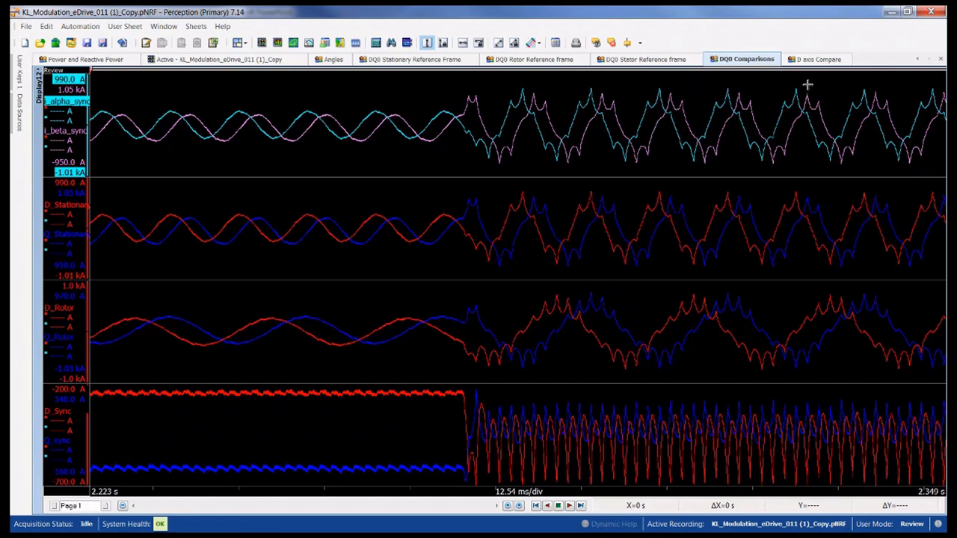
- Switch to D axis Compare and place the measurement cursor on the tallest D_Stationary peak, 701.9 A near 2.807 s
{"action": "left_click", "coordinate": [813, 66]}
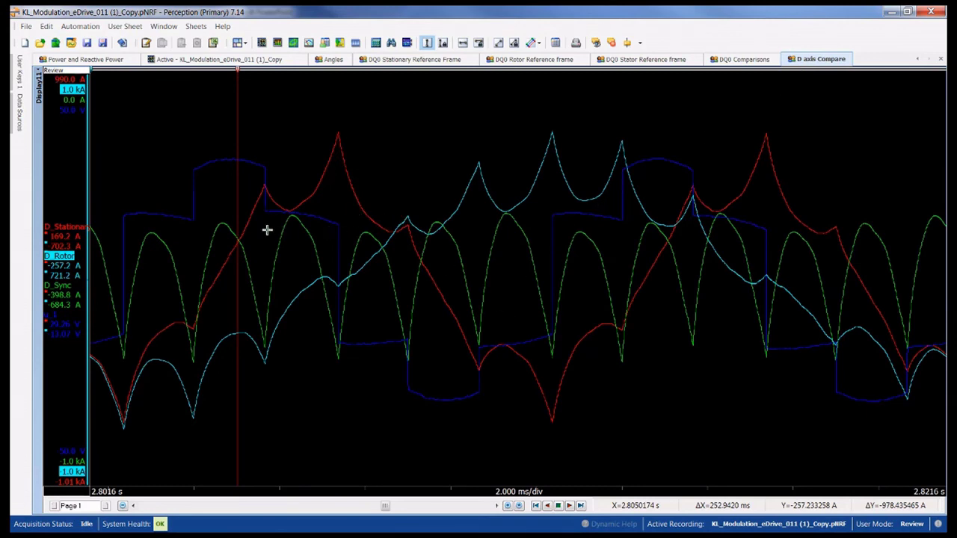
{"action": "left_click_drag", "start_coordinate": [238, 136], "coordinate": [265, 143]}
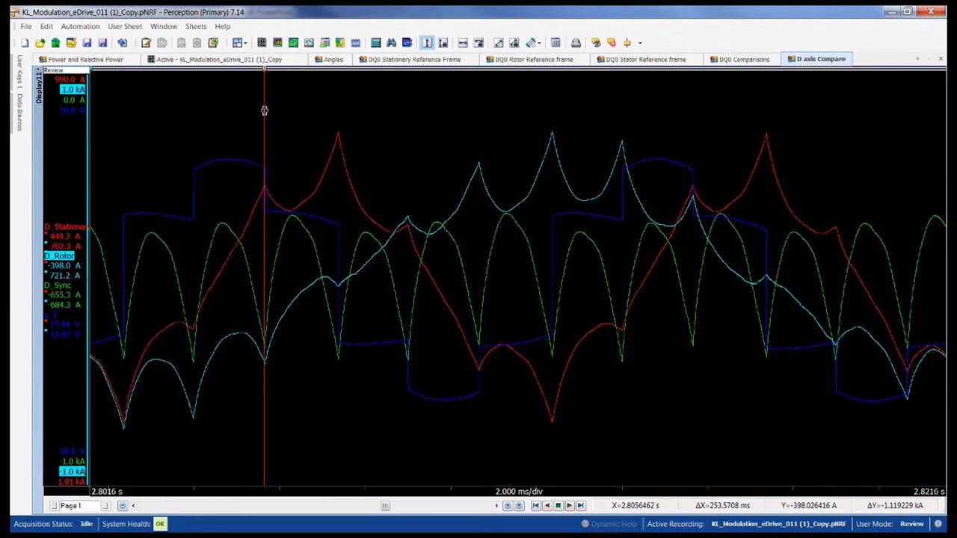
{"action": "left_click_drag", "start_coordinate": [264, 111], "coordinate": [338, 120]}
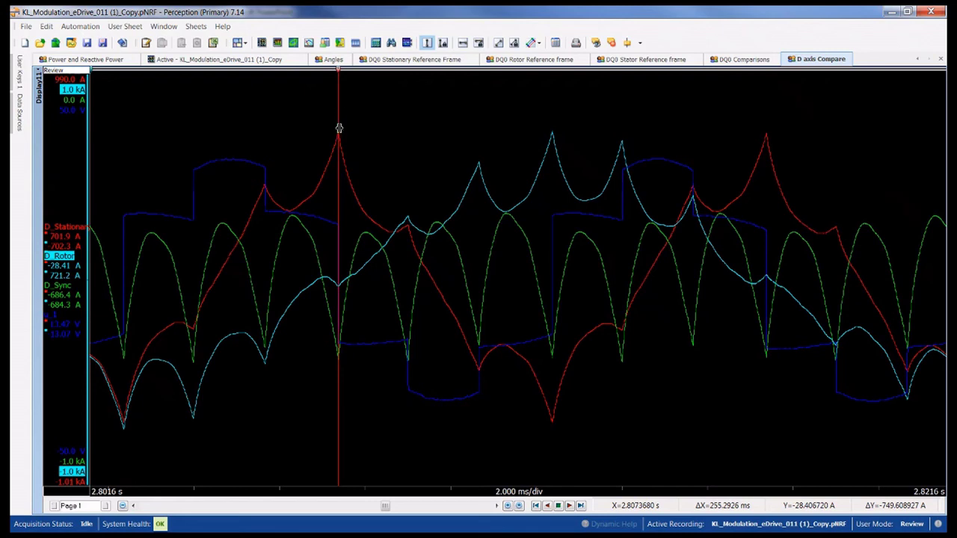